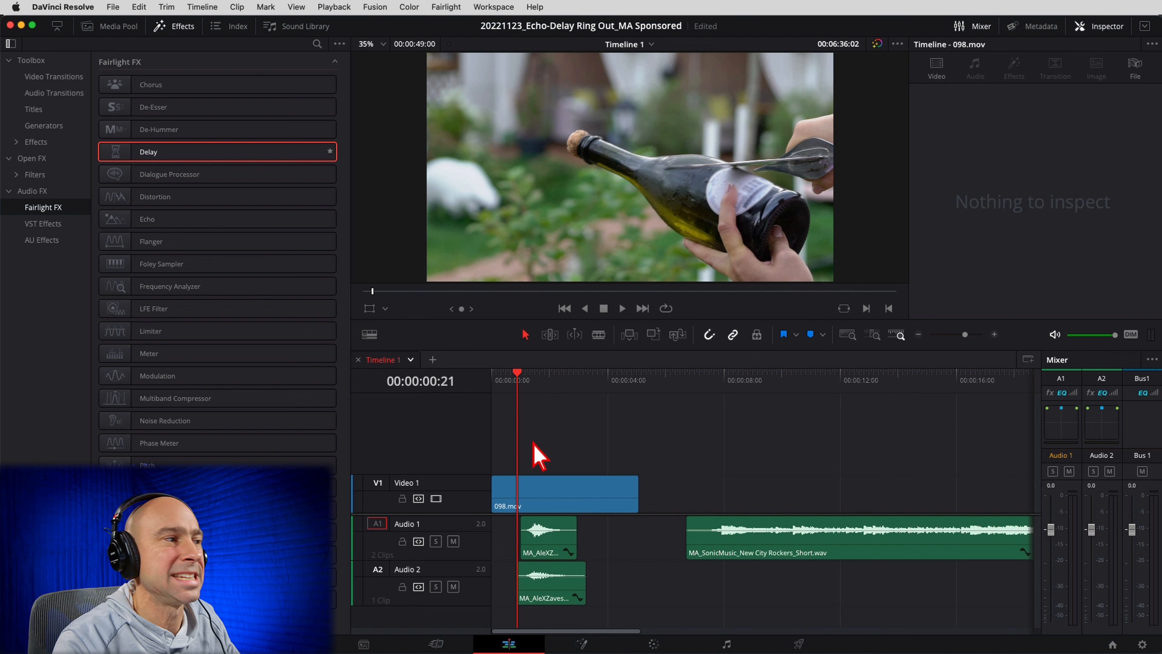
- Preview the opening sound effects and apply the Echo effect to the WooshAndBoom clip on Audio 2
key(space)
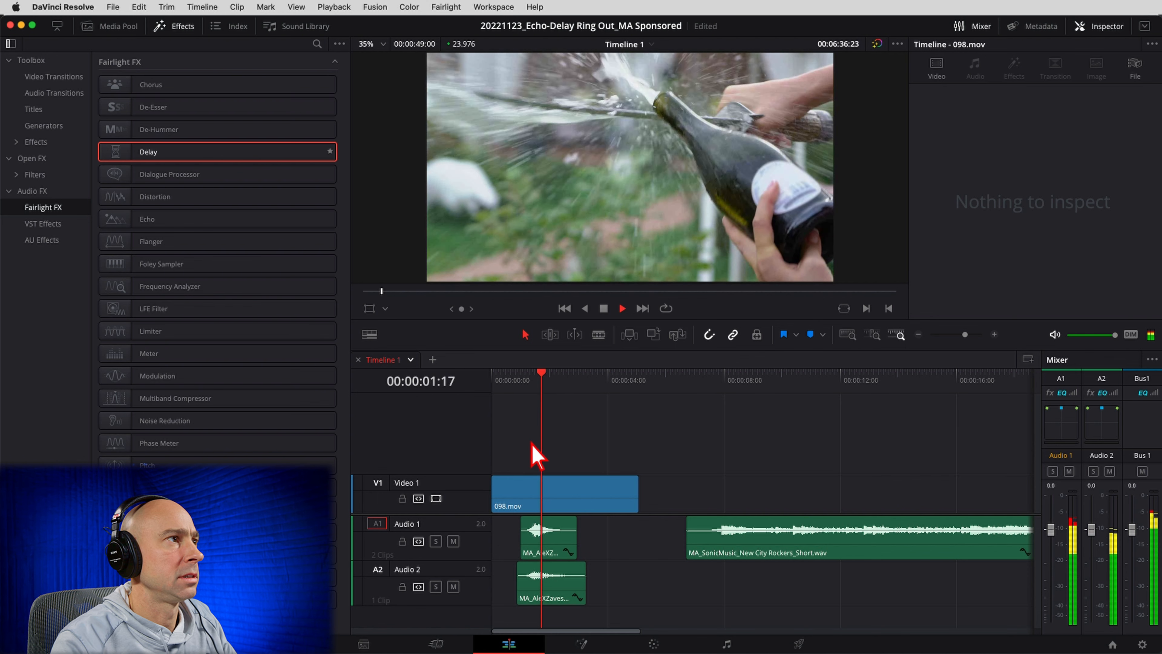
key(space)
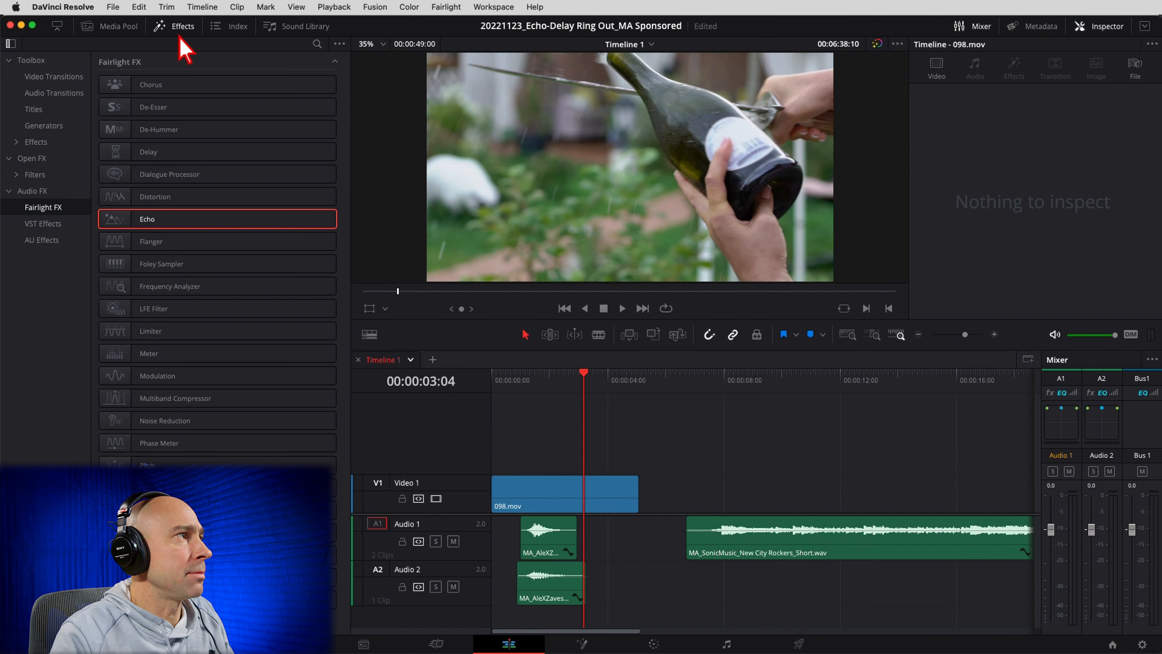
click(180, 39)
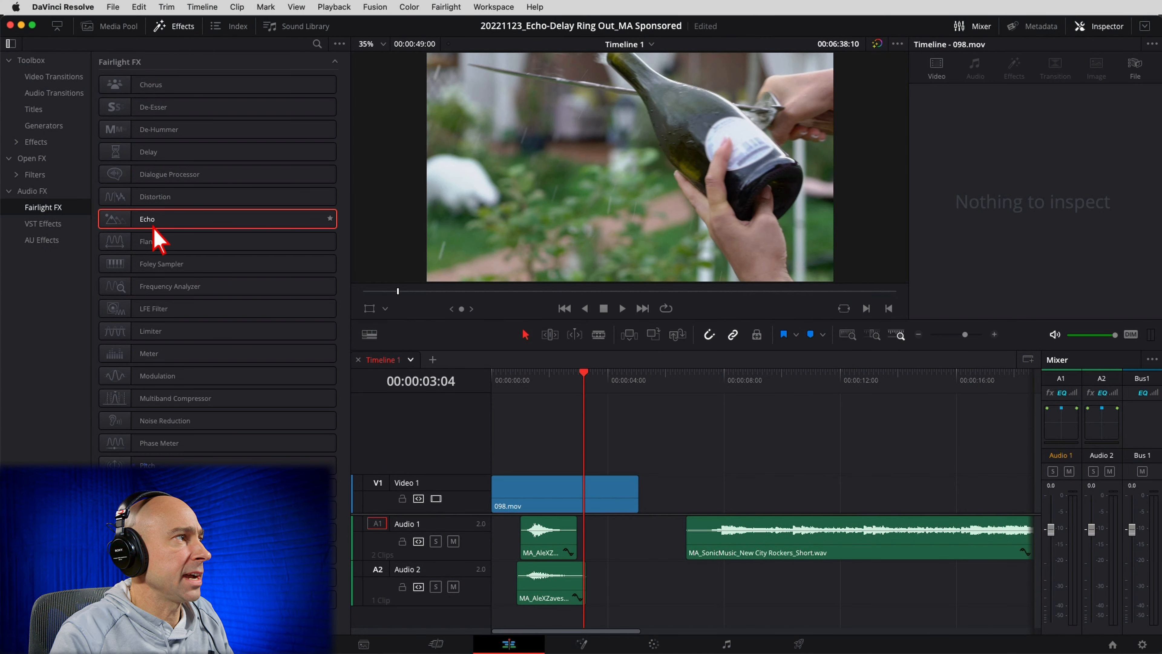
drag(155, 228, 551, 605)
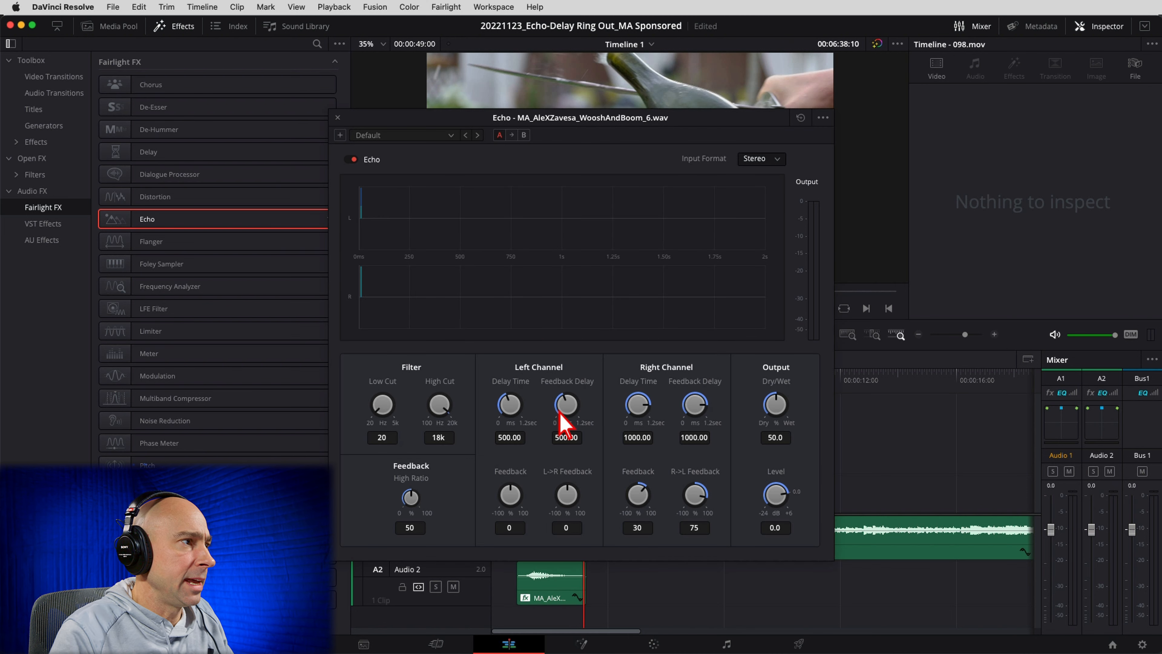
mouse_move(517, 415)
mouse_down()
mouse_move(642, 409)
mouse_move(526, 414)
mouse_up()
click(338, 119)
- Solo the Audio 2 track and listen to its echoed clip from the beginning
click(436, 587)
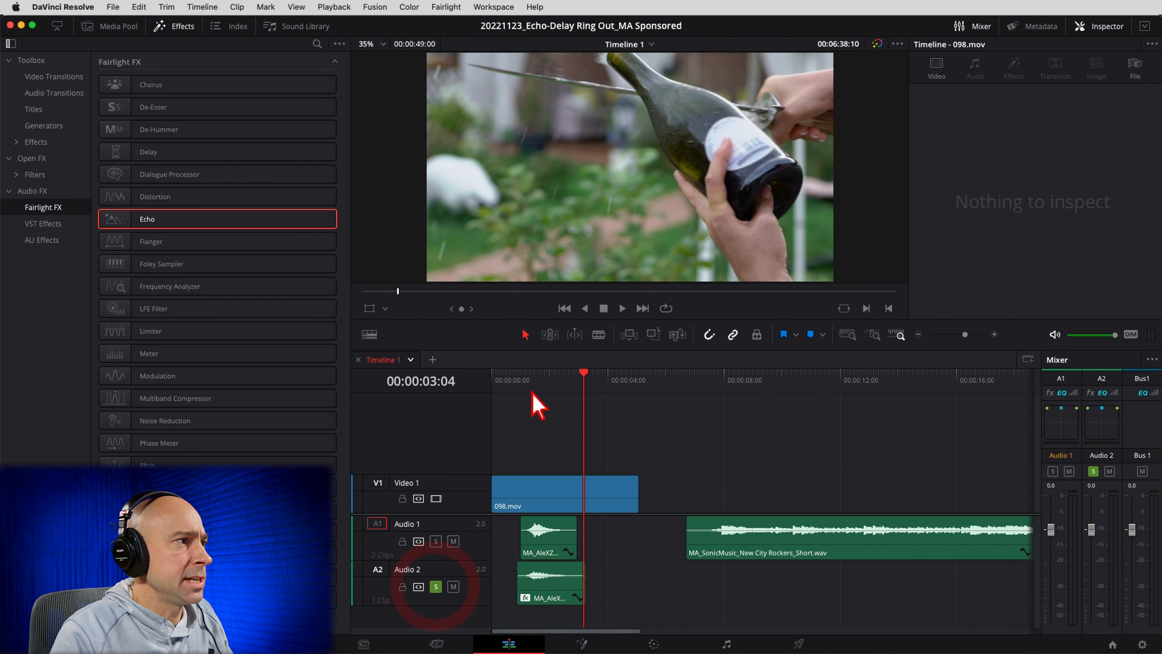
click(524, 387)
key(space)
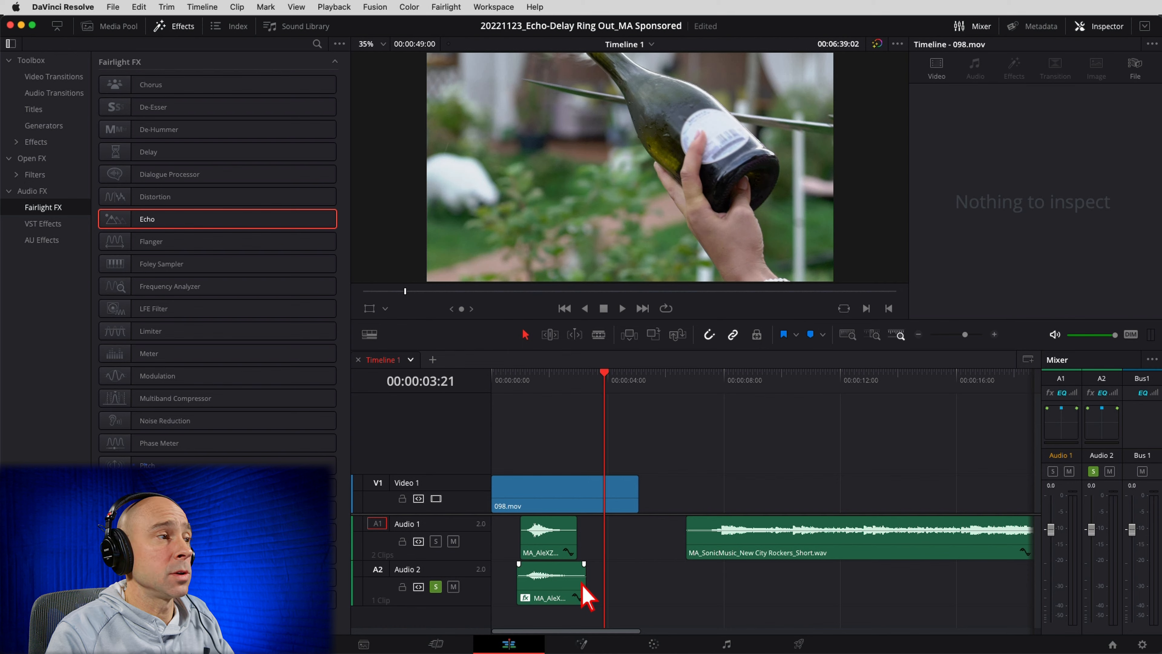
- Trim the end of the WooshAndBoom clip on Audio 2 shorter and play it back from its start
drag(583, 590, 561, 587)
click(515, 384)
key(space)
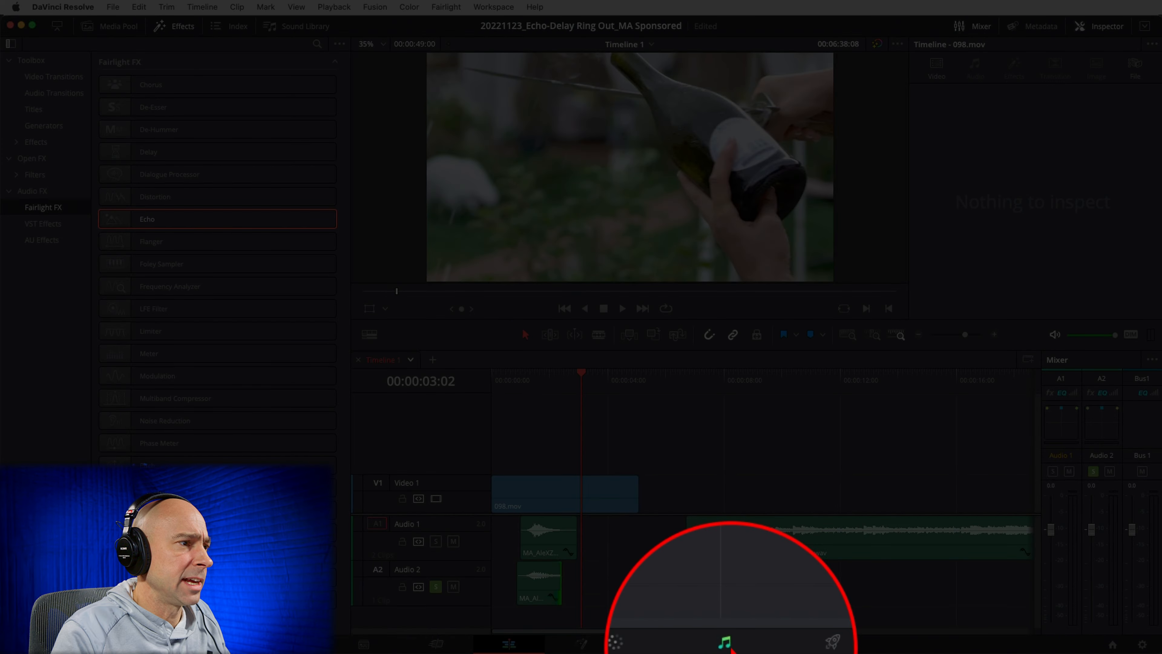
- Add a stereo audio track on the Fairlight page and name it Delay/Echo
click(725, 642)
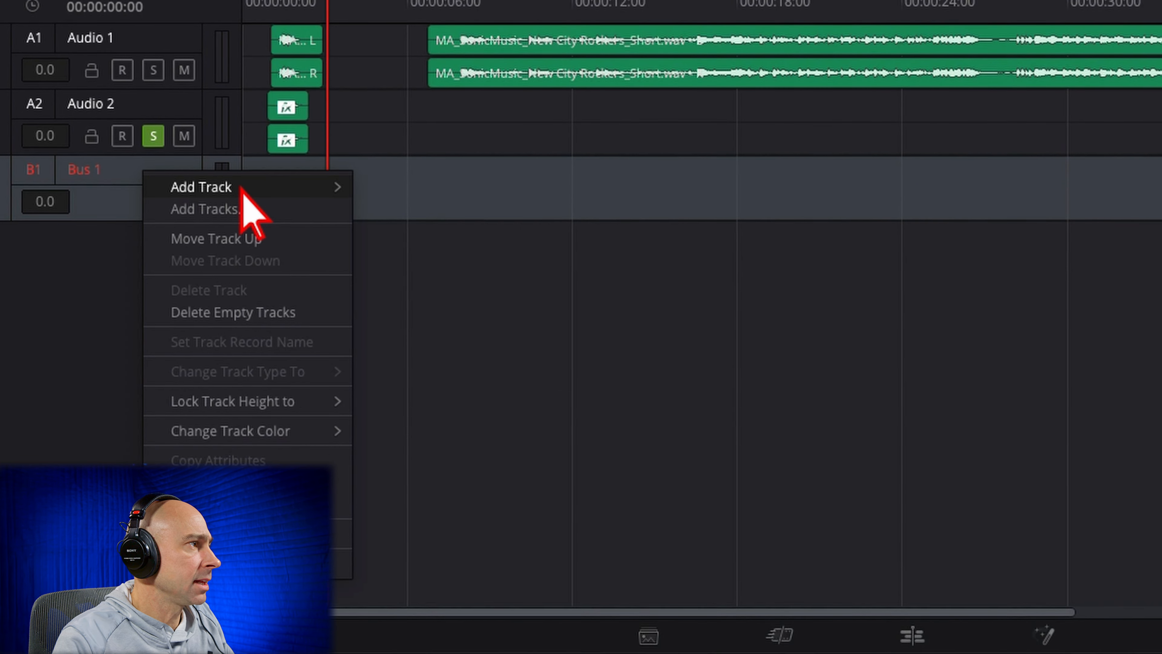
mouse_move(320, 188)
click(462, 210)
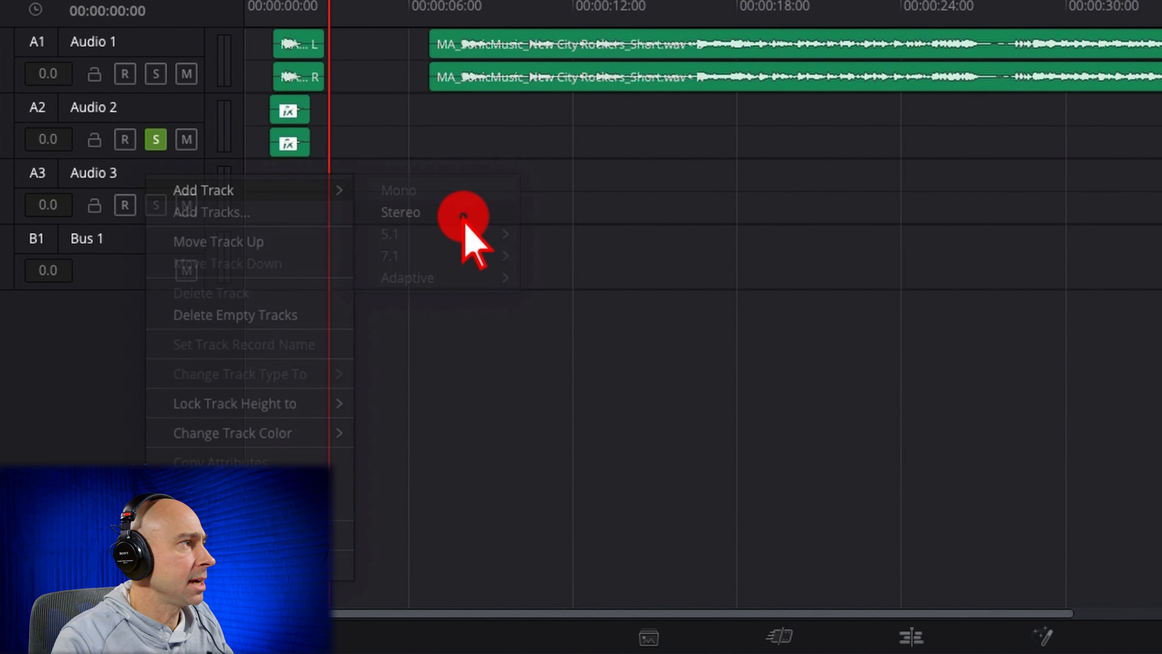
click(107, 177)
double_click(110, 179)
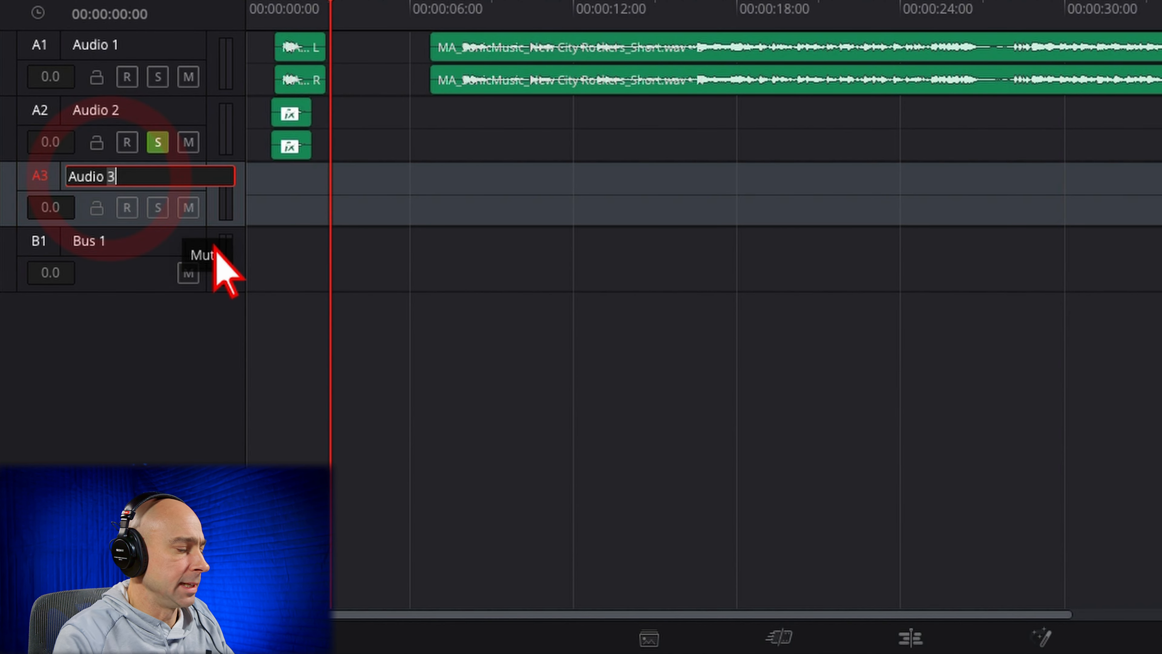
text(Delay/Echo)
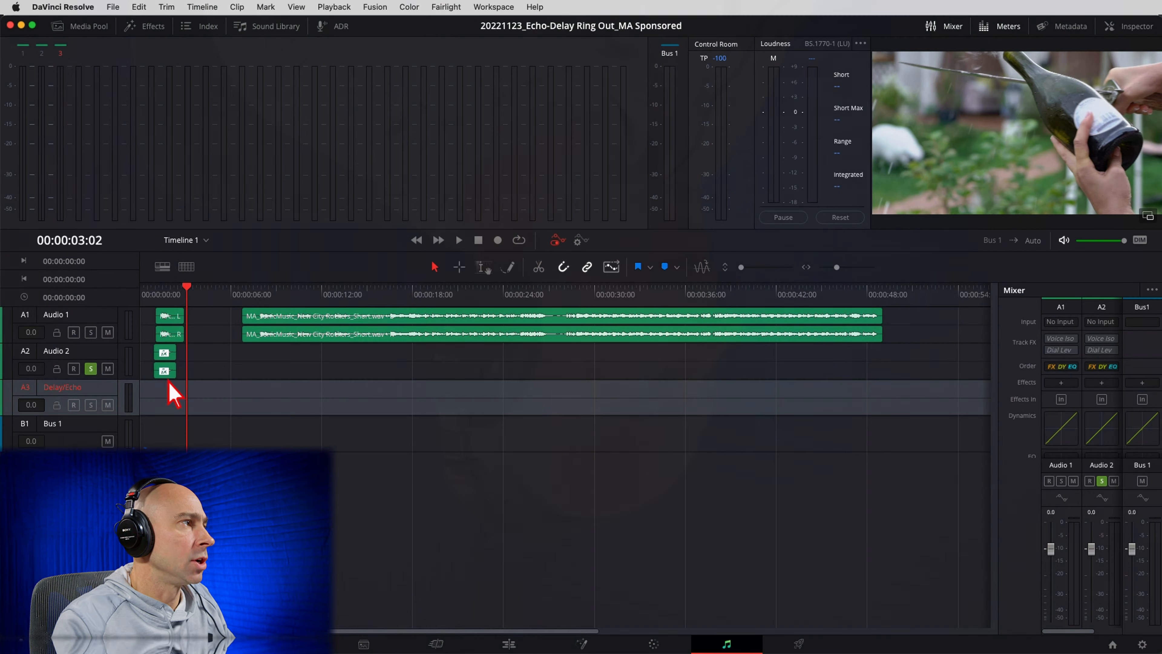
- Remove the Echo effect from the clip on Audio 2 and turn off that track's solo
click(165, 375)
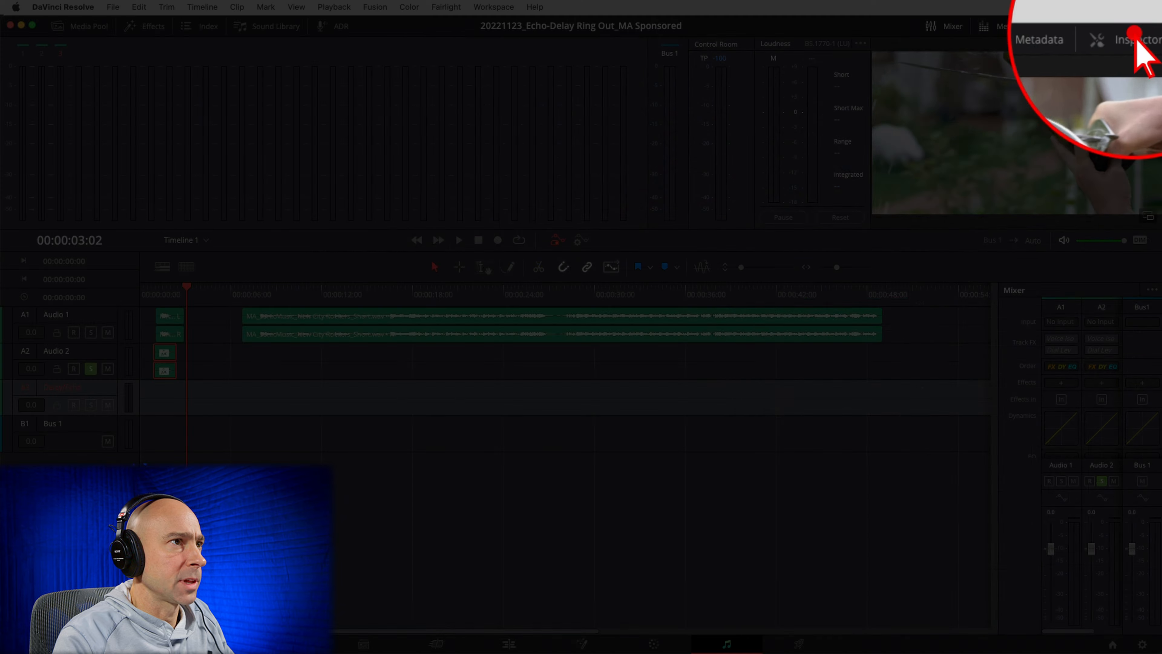
click(1147, 26)
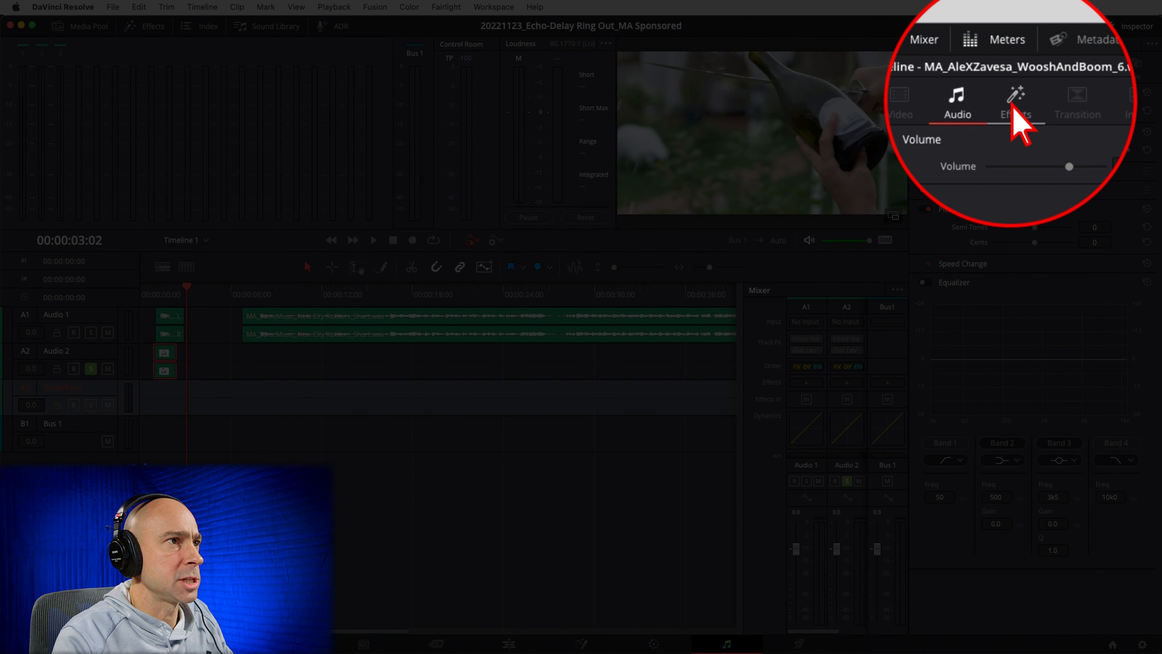
click(1012, 105)
click(1122, 121)
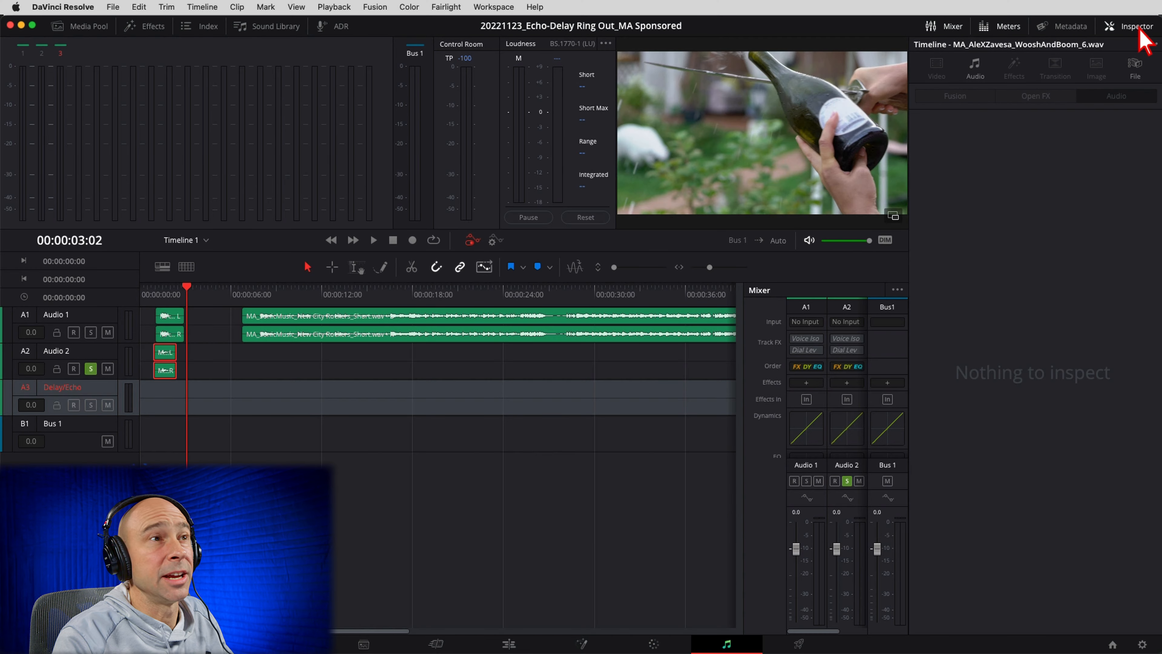
click(1136, 29)
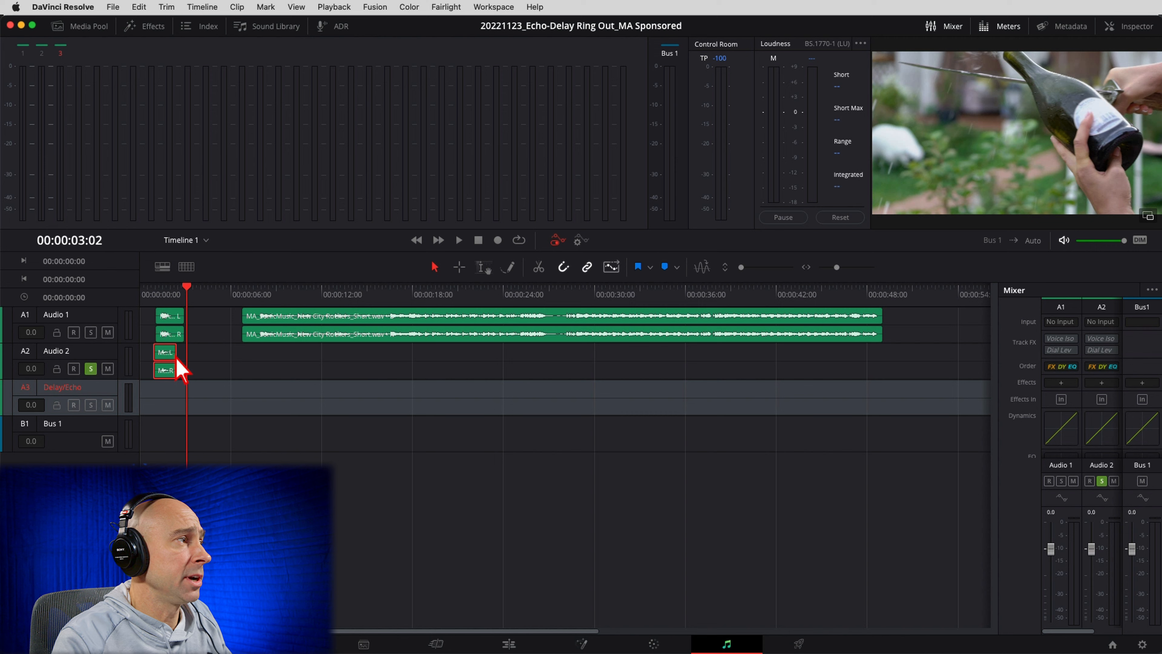
click(91, 369)
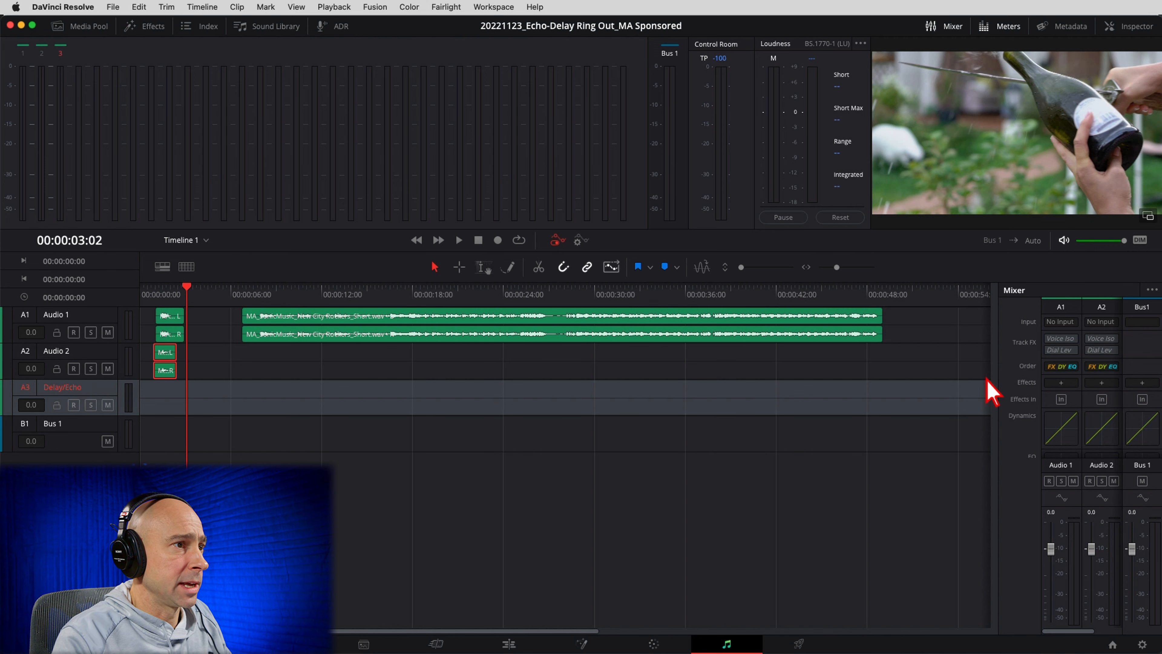
- Widen the mixer to reach the Delay/Echo track and add the Echo effect to that track
drag(998, 385, 825, 375)
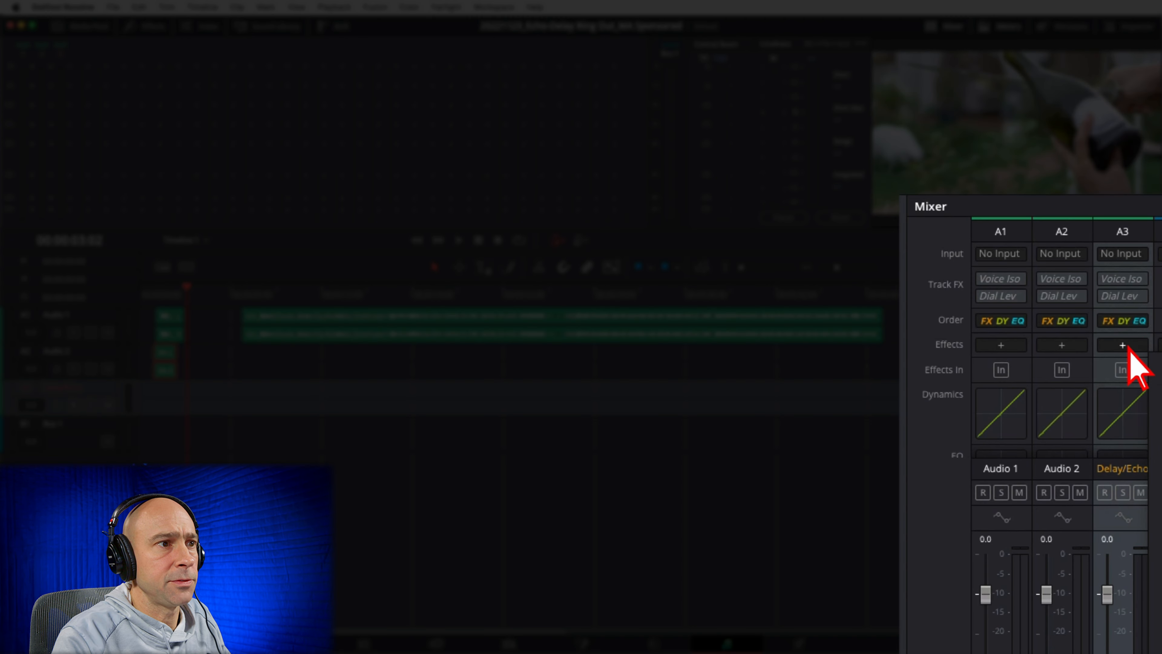
click(1123, 345)
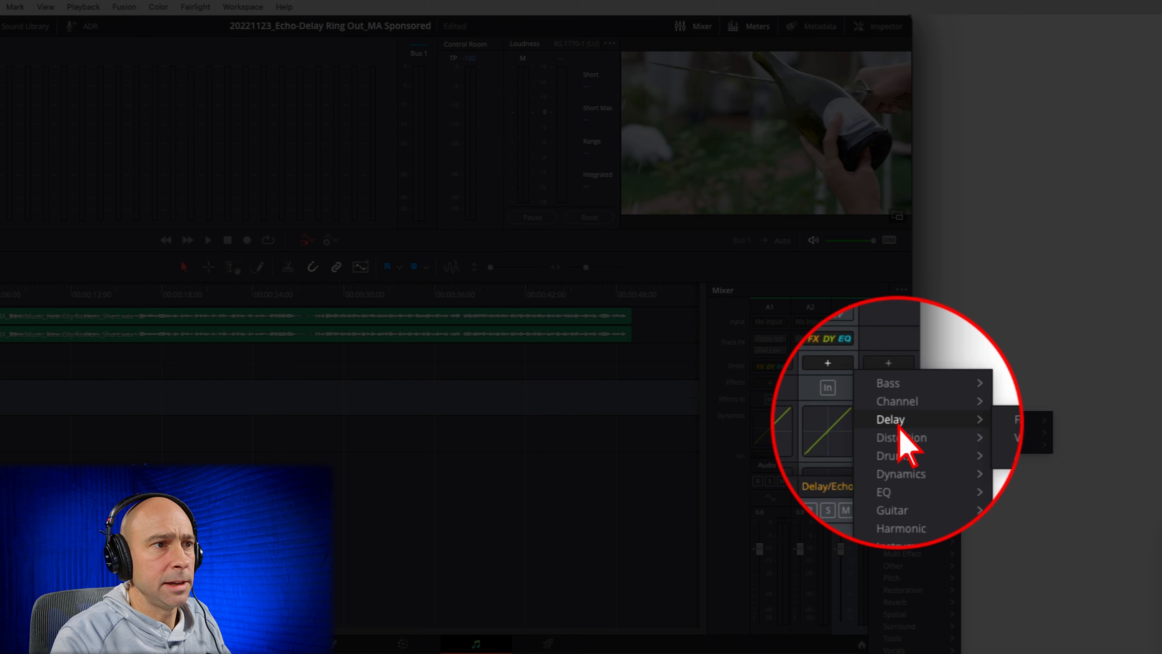
mouse_move(899, 422)
mouse_move(1004, 421)
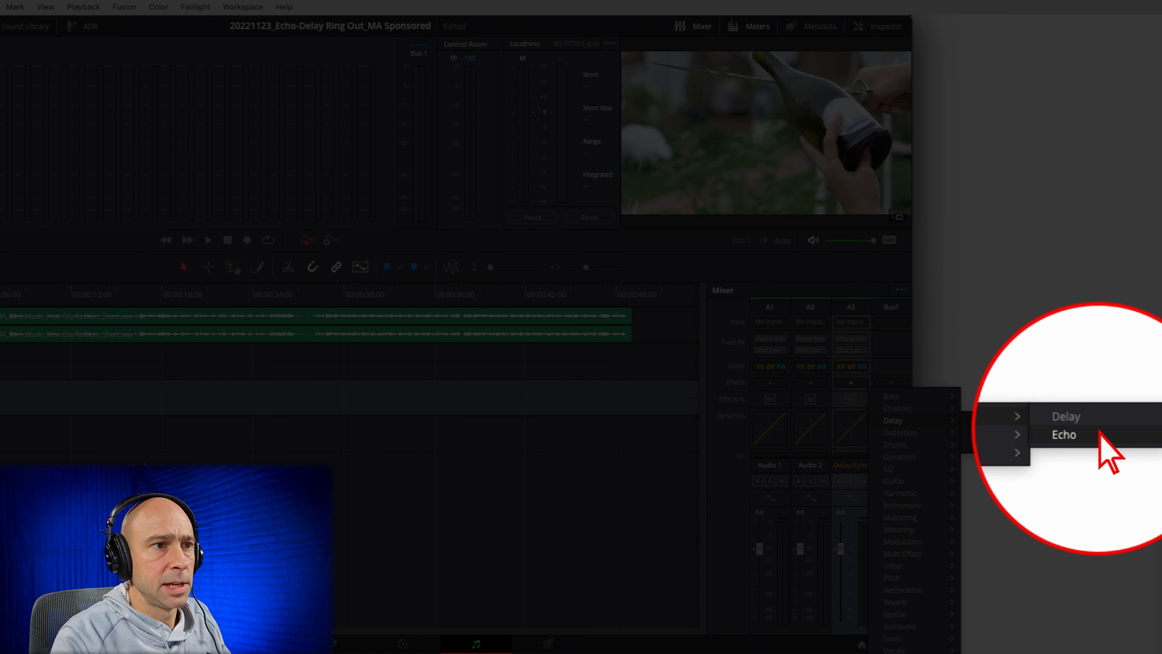
click(1086, 432)
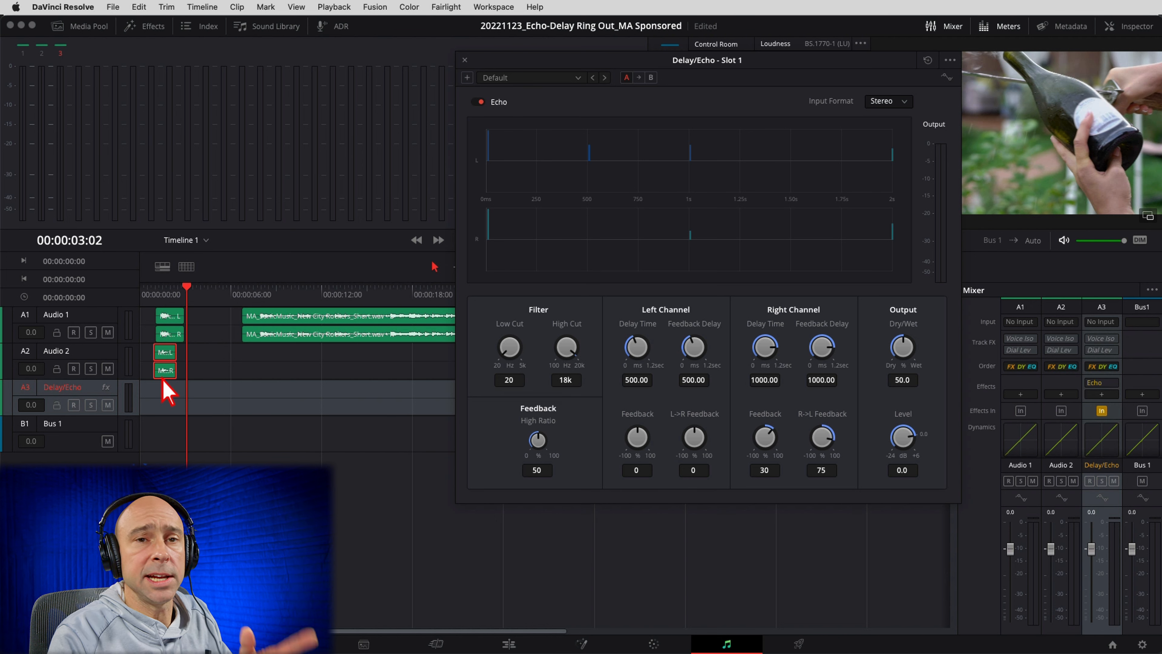
drag(533, 67, 632, 65)
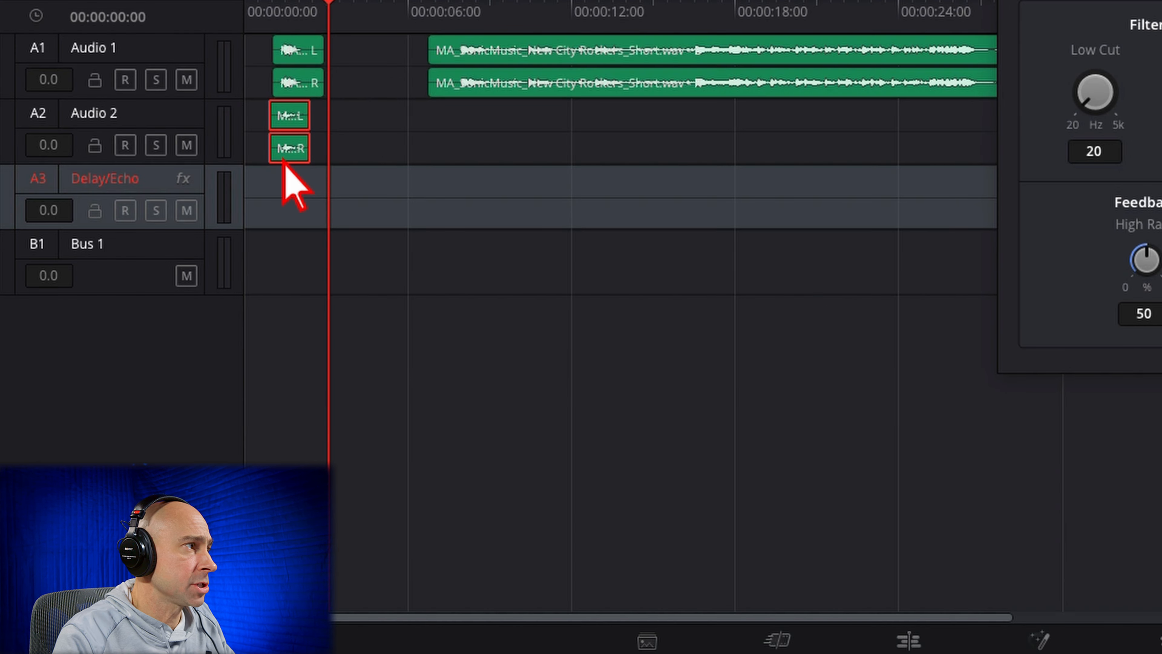
- Move the WooshAndBoom clip from Audio 2 onto the Delay/Echo track and play that track soloed from the clip's start
drag(162, 377, 160, 387)
drag(283, 179, 282, 180)
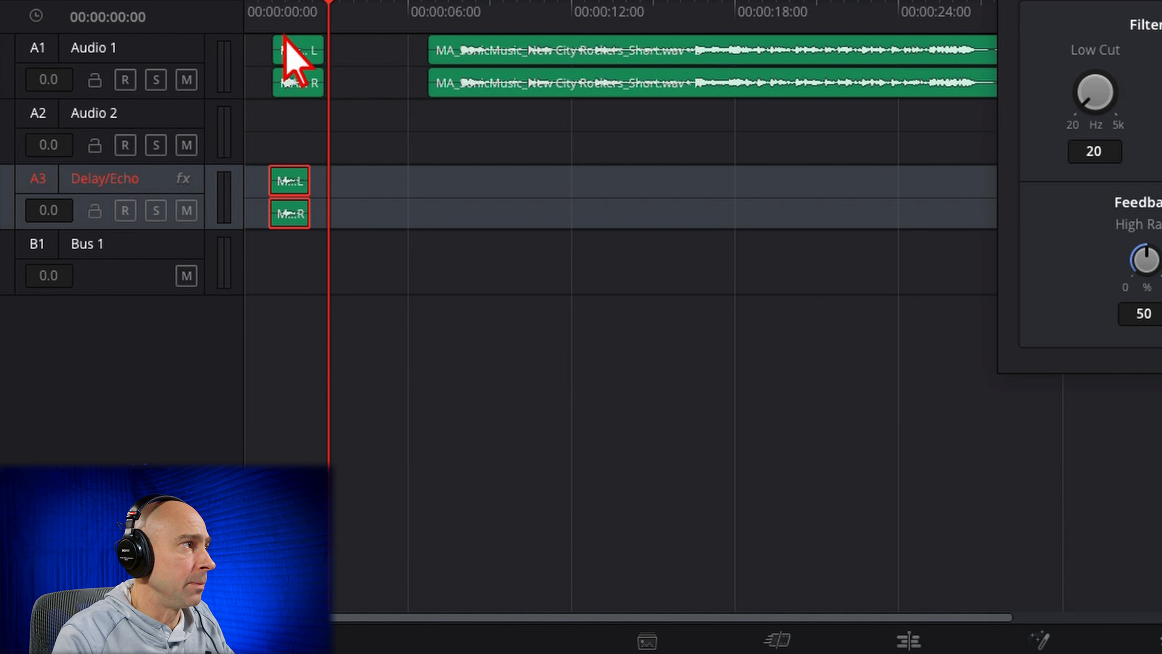
click(265, 13)
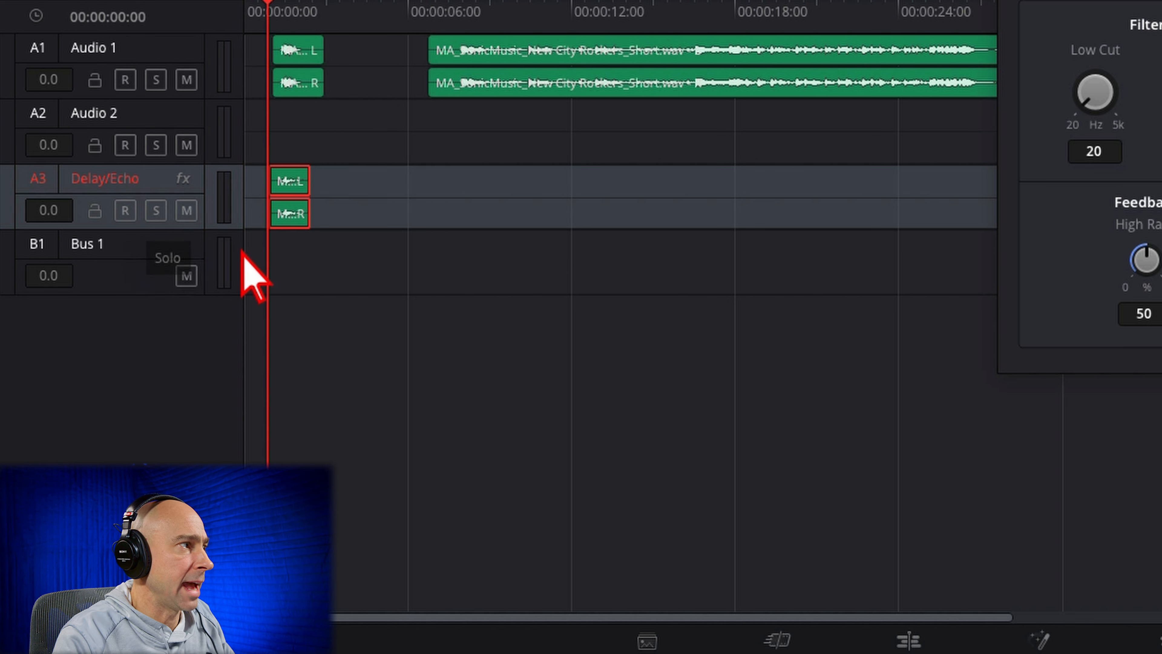
click(155, 210)
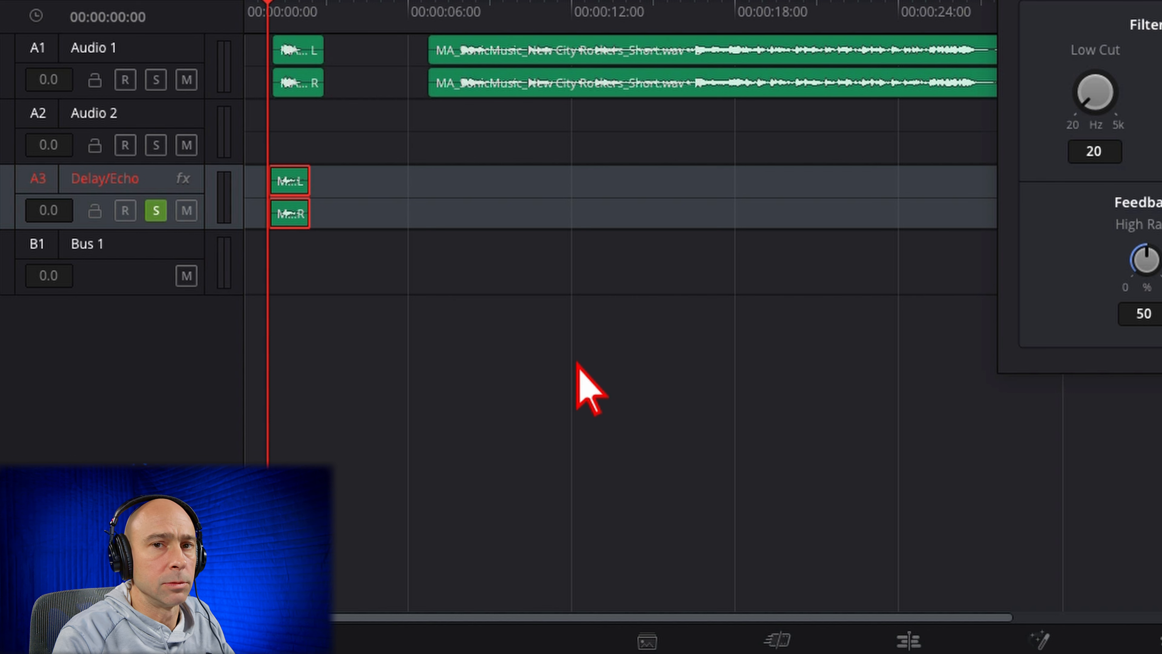
key(space)
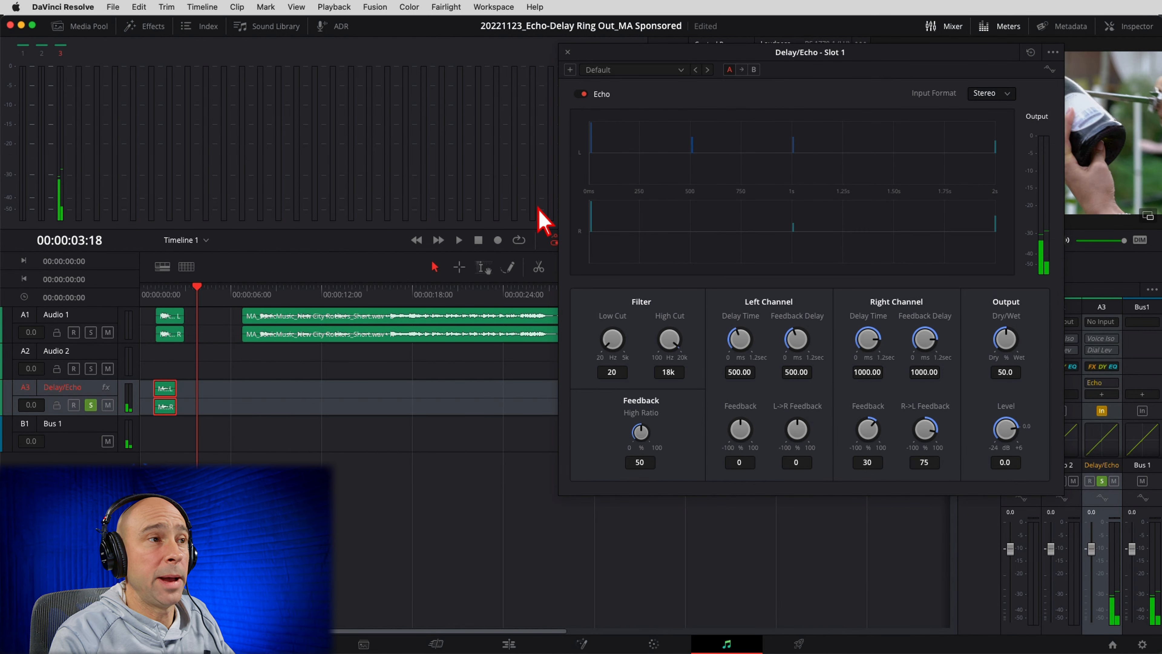
- Set the Echo's Dry/Wet to 58.2, left delay time to 226.95 ms and right delay time to 317.55 ms, and replay the clip
drag(1006, 341, 1014, 345)
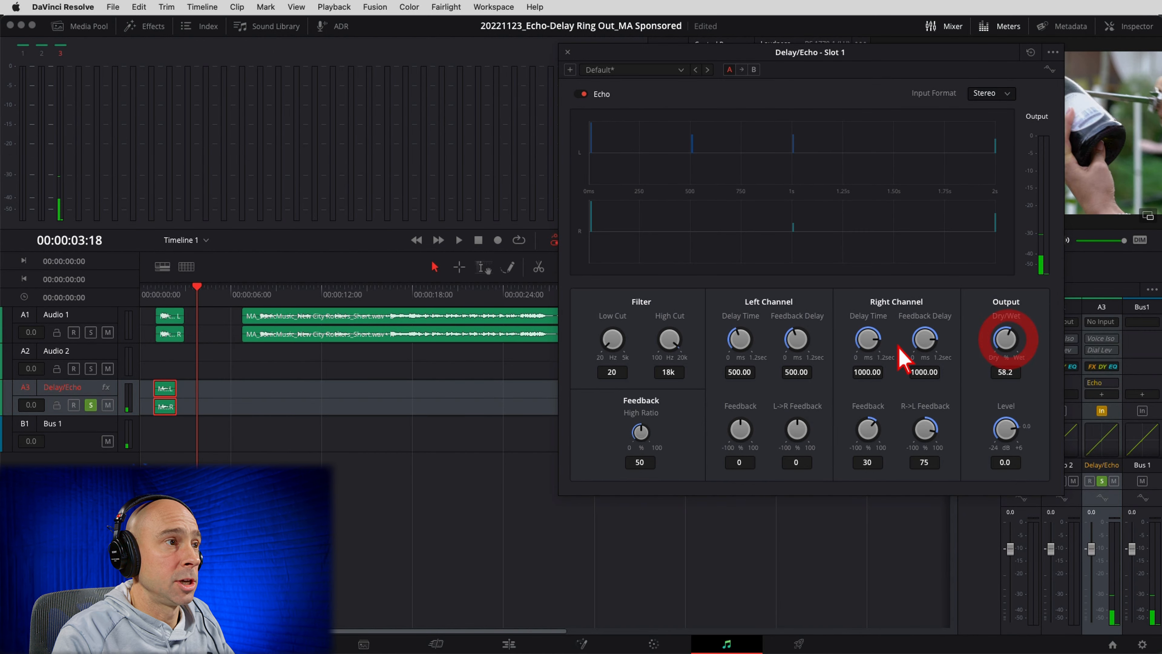
drag(881, 354, 716, 359)
drag(874, 337, 485, 362)
click(153, 292)
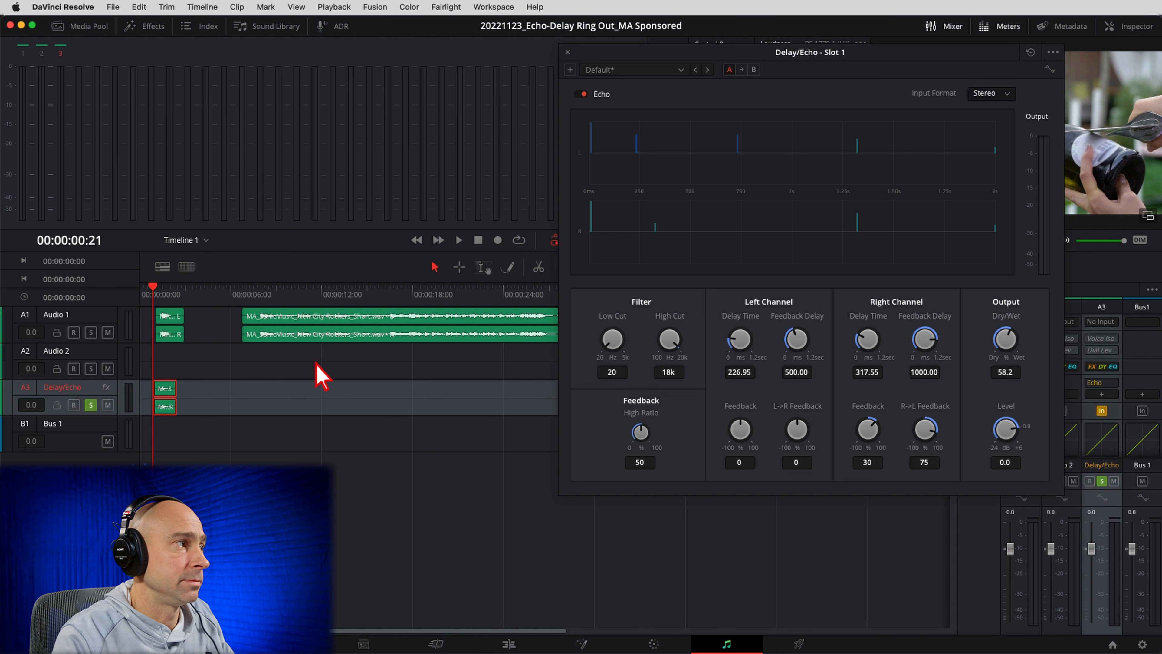
key(space)
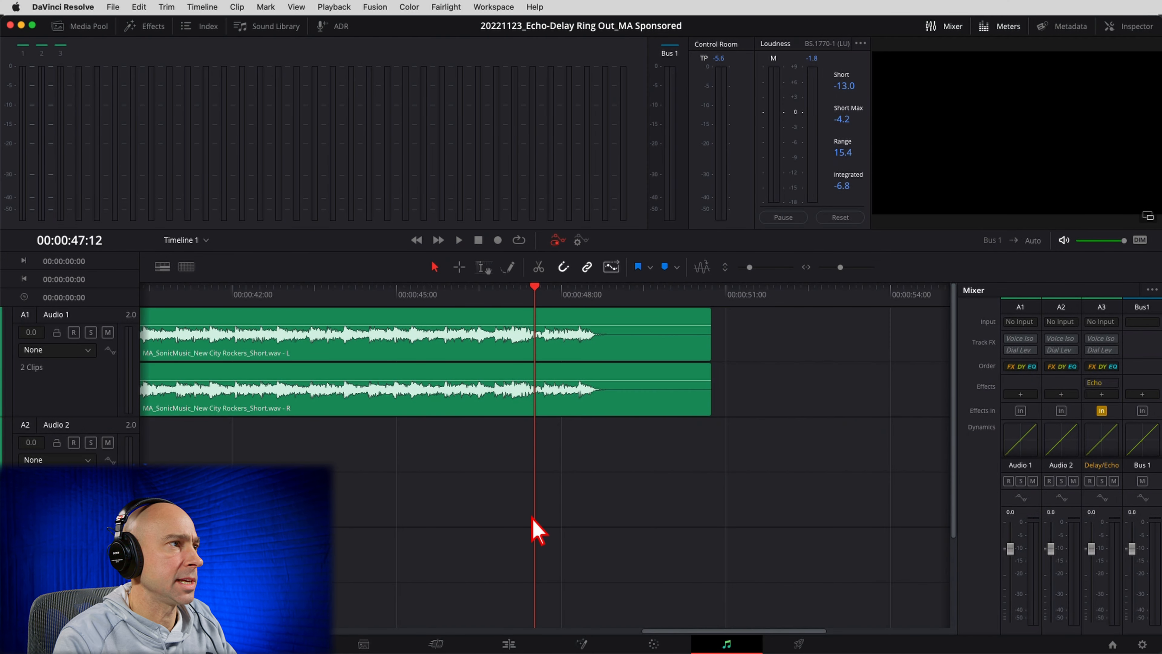
- Listen to the ending of the music clip on Audio 1 and place the playhead at 00:00:48:03 as its cut point
key(space)
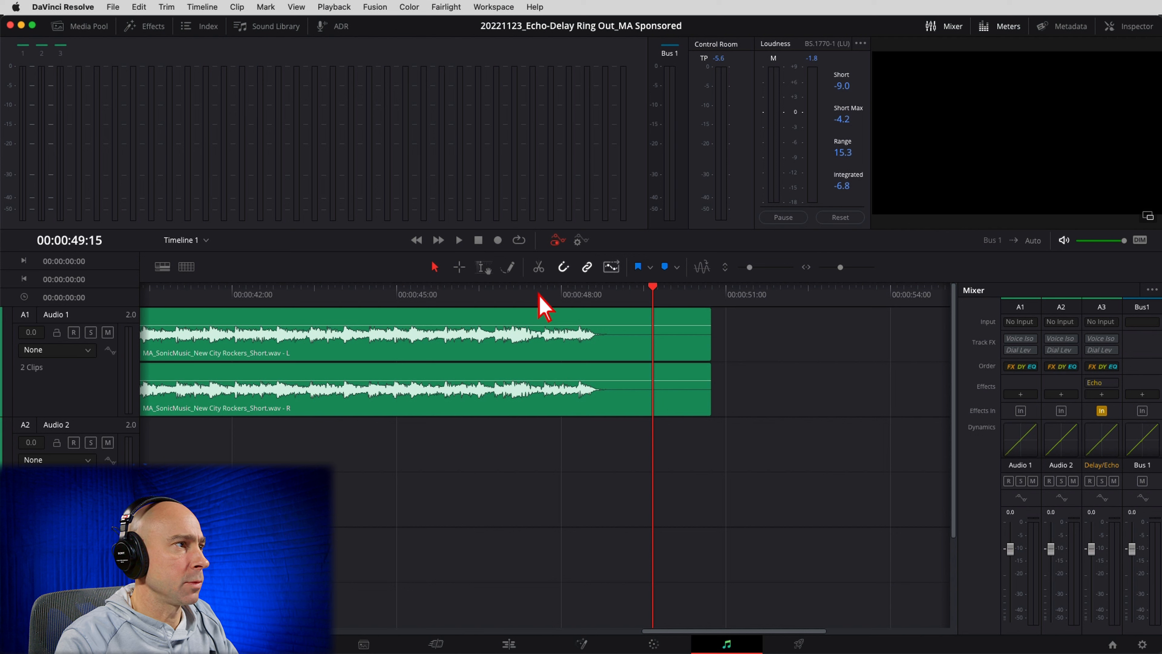
click(538, 294)
drag(540, 295, 570, 296)
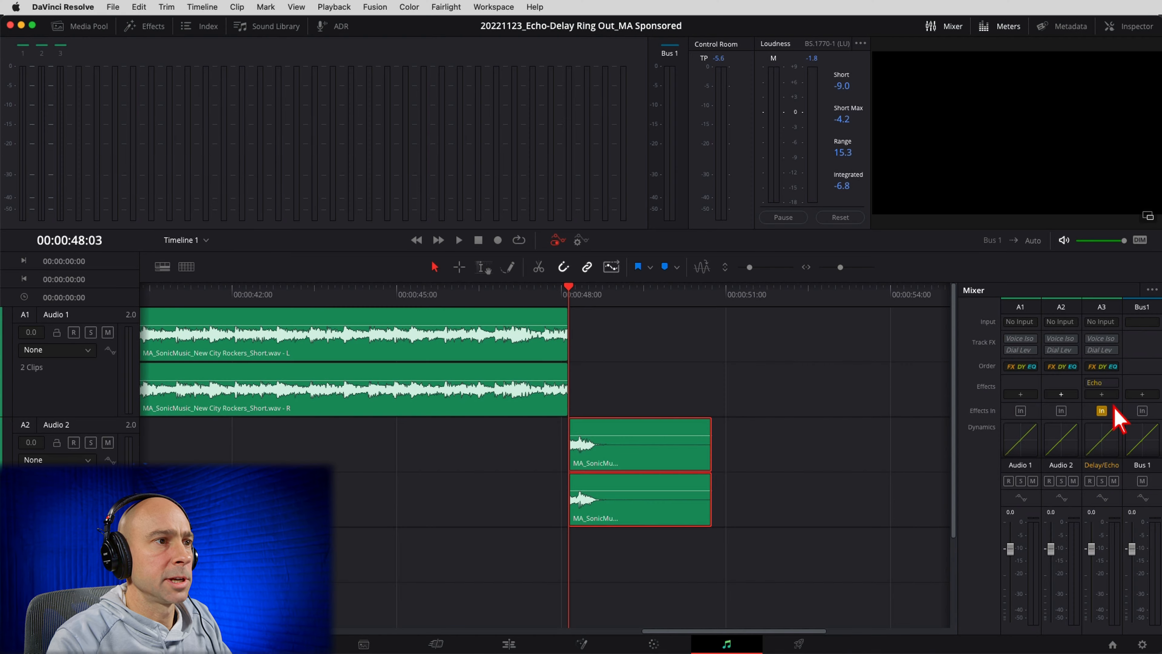
- Add the Echo effect to the Audio 2 track using the Large Hall preset
click(1062, 390)
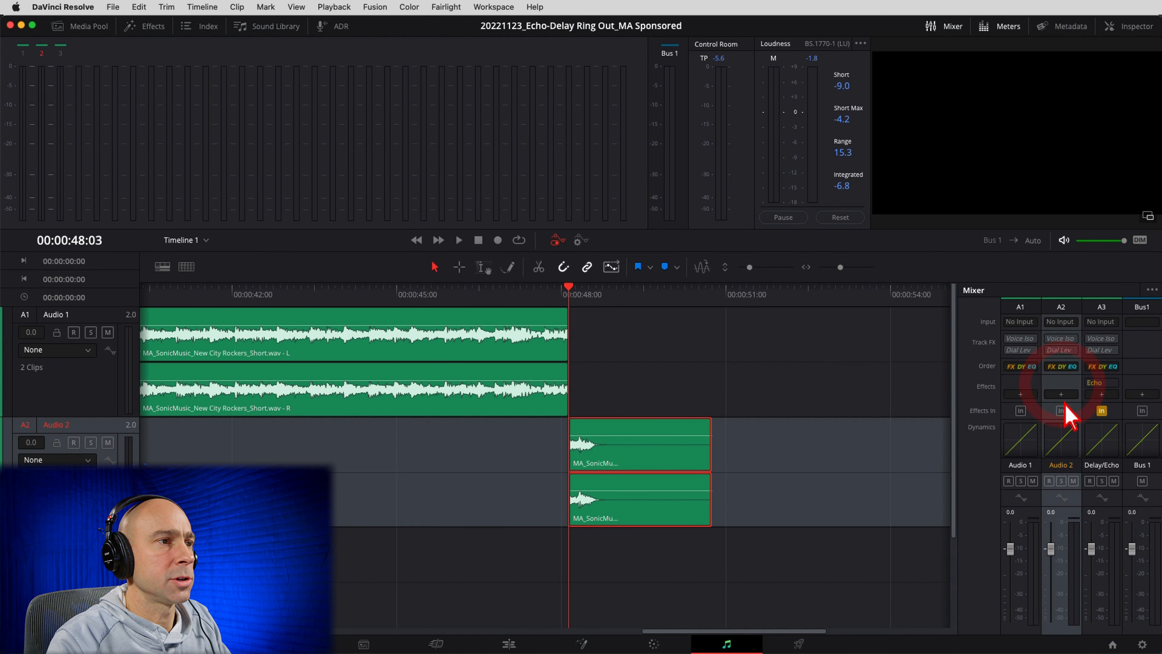
click(1060, 394)
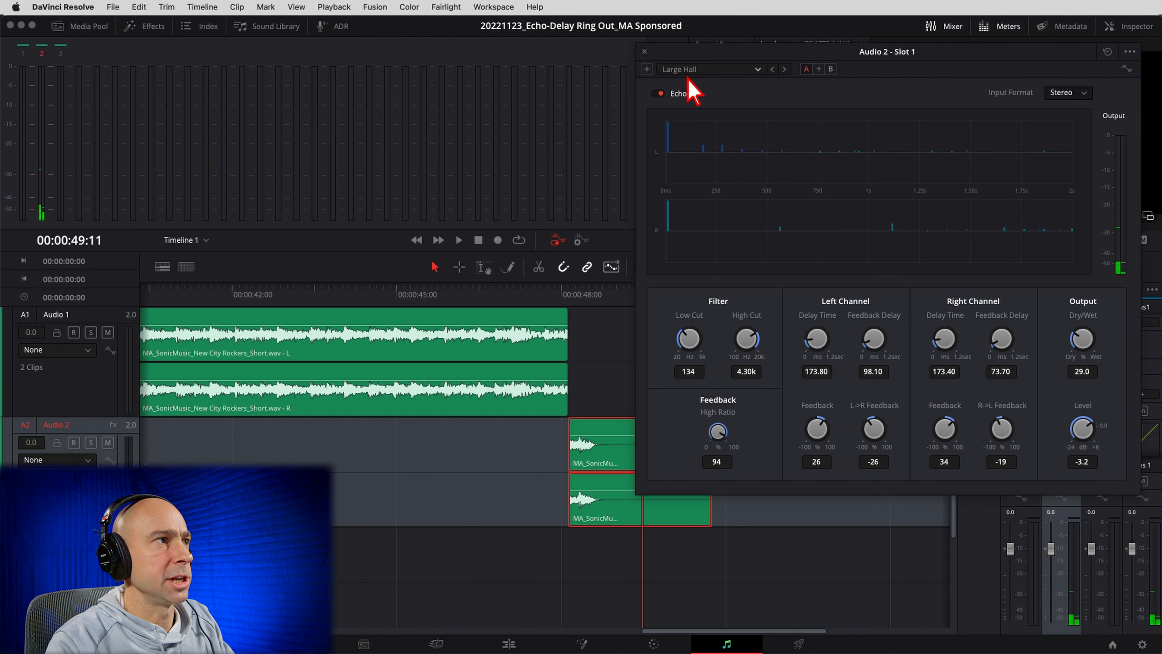
click(759, 71)
click(759, 71)
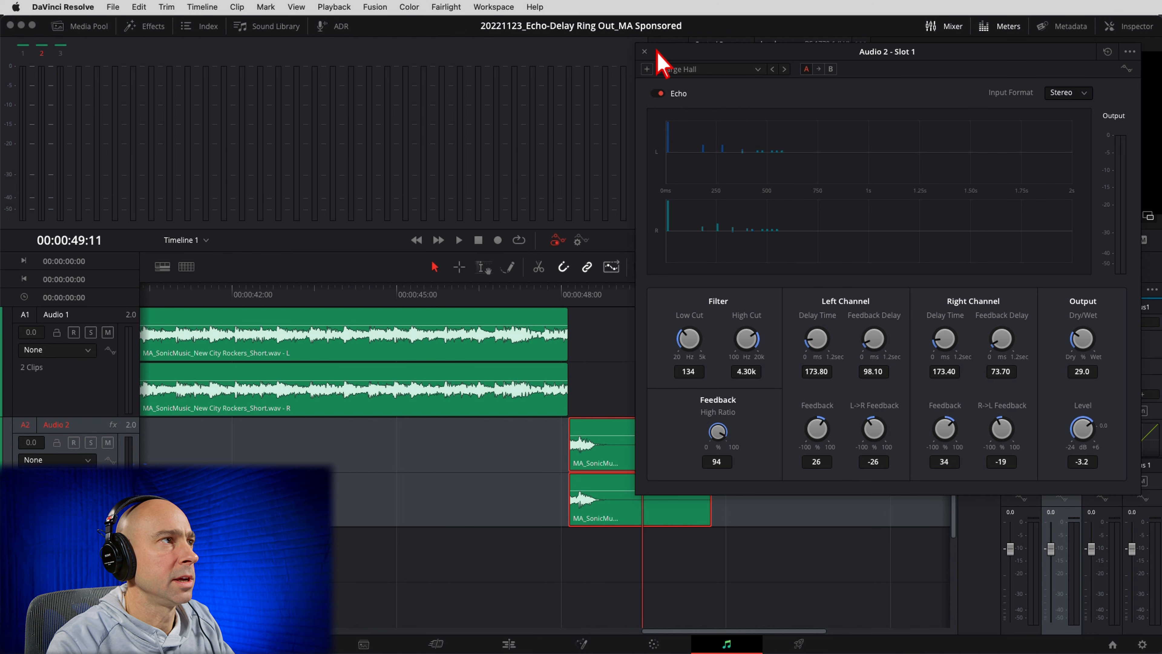
click(645, 51)
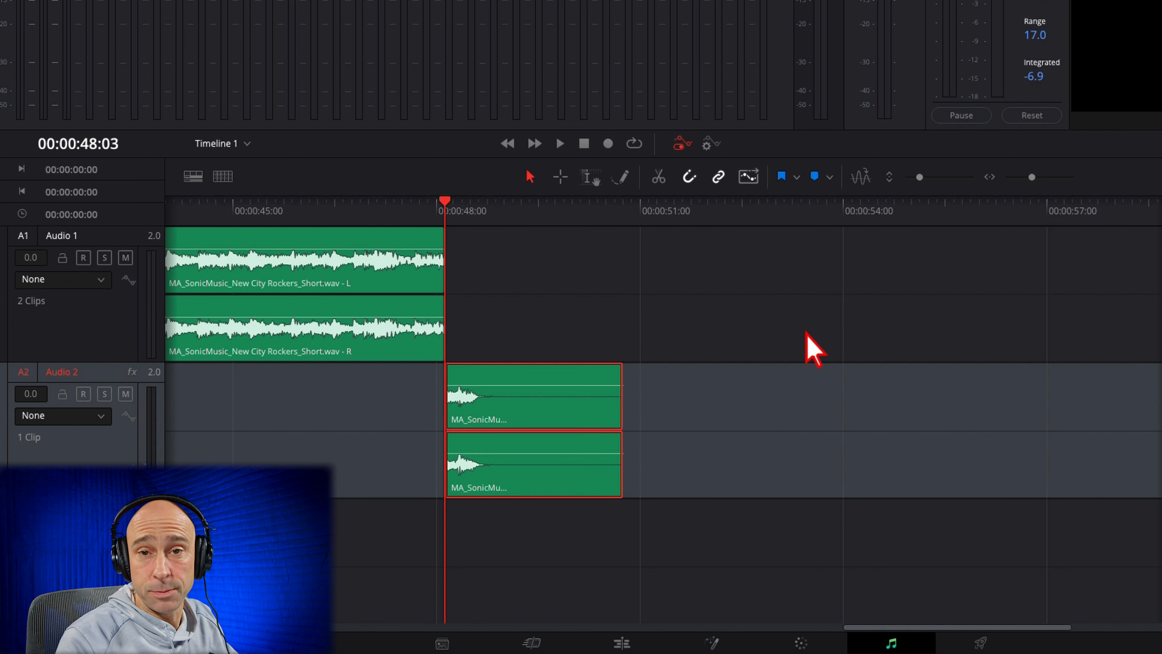
- Preview the echoed music ending on Audio 2, trim the clip's end to just past its waveform, and replay it
key(space)
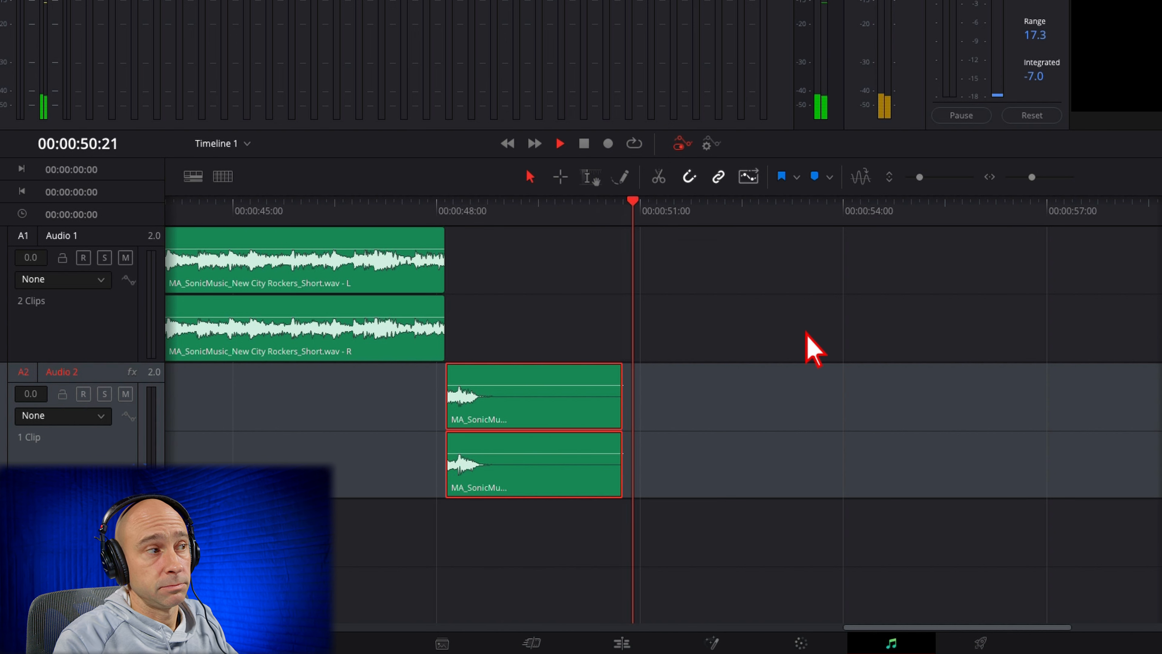
key(space)
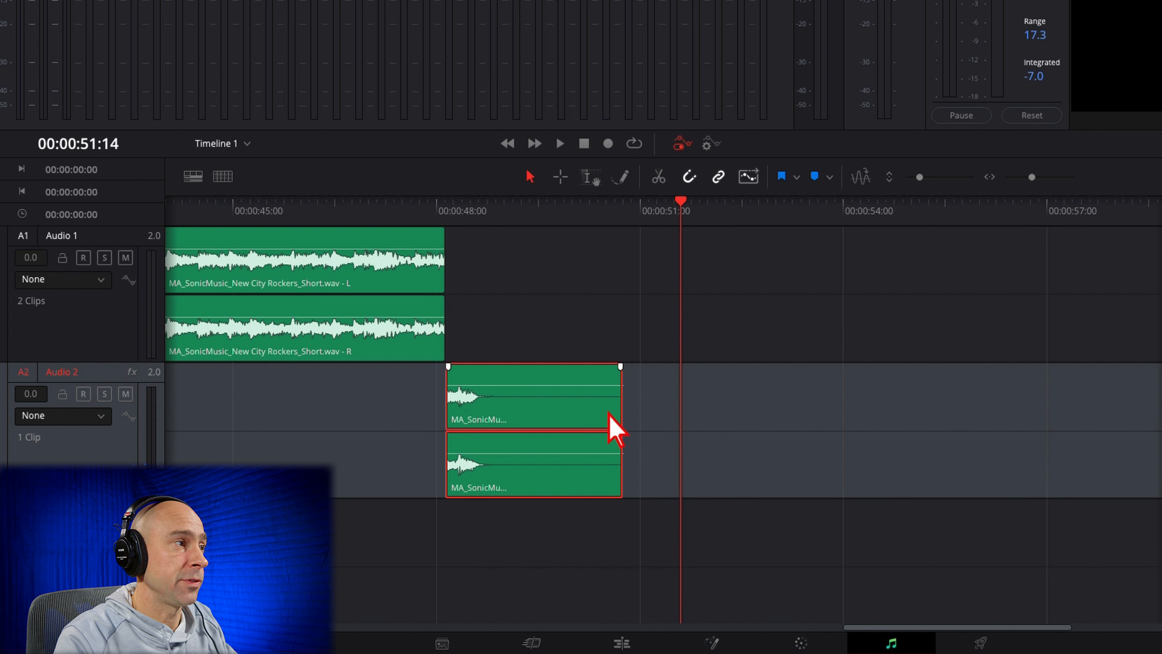
drag(621, 428, 507, 415)
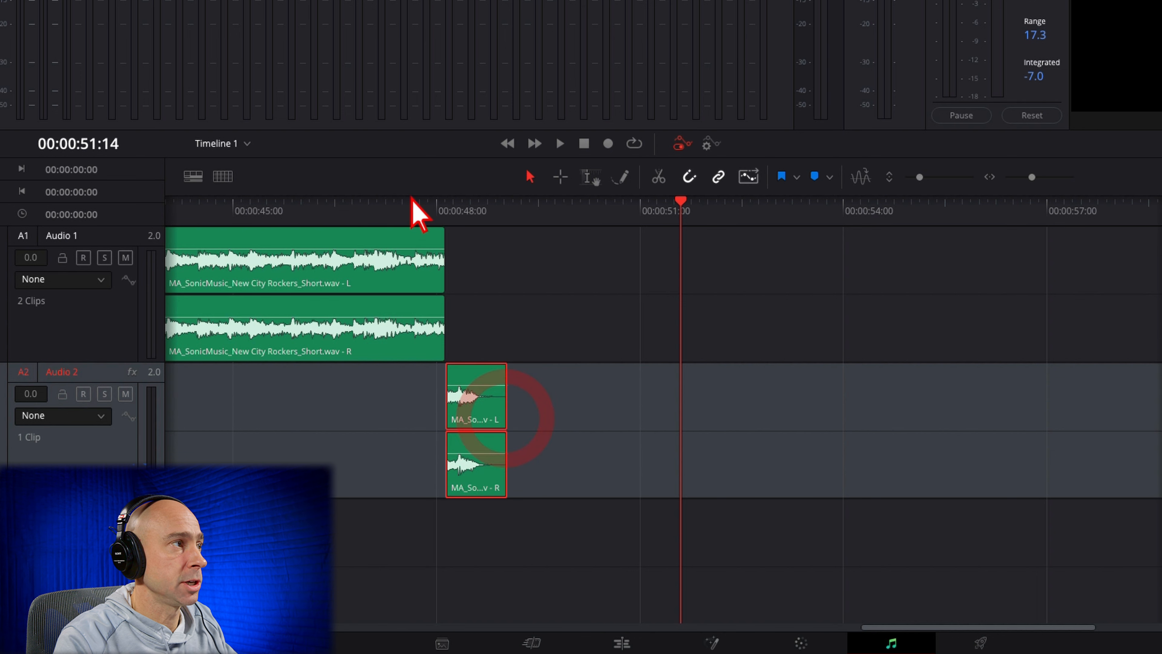
click(442, 212)
key(space)
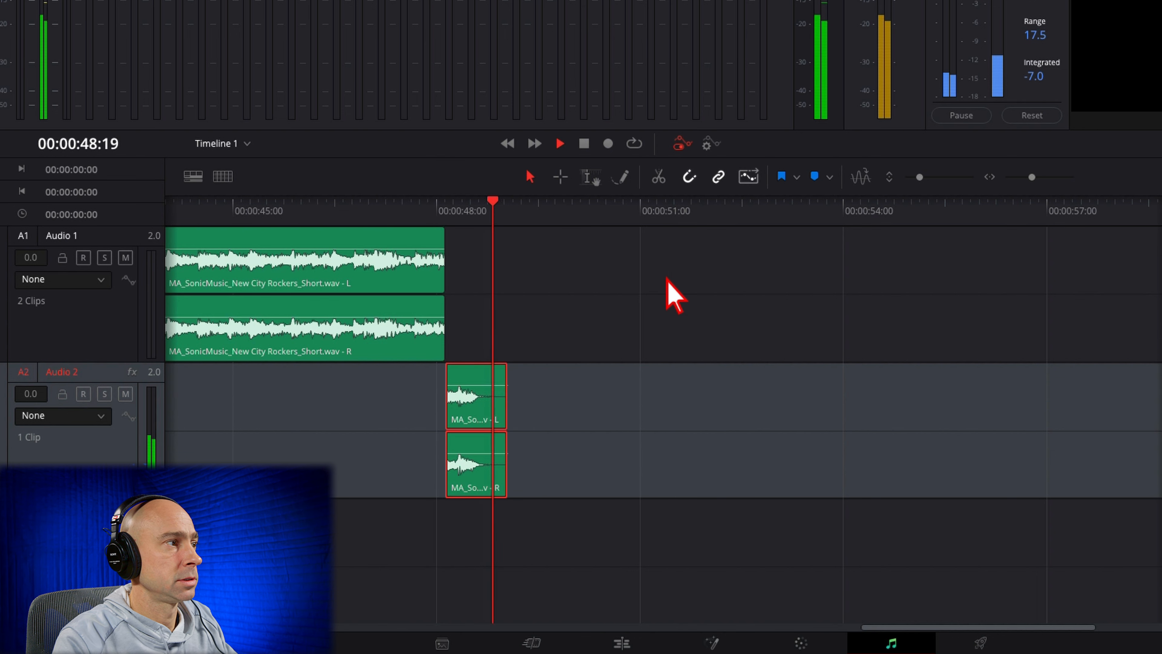